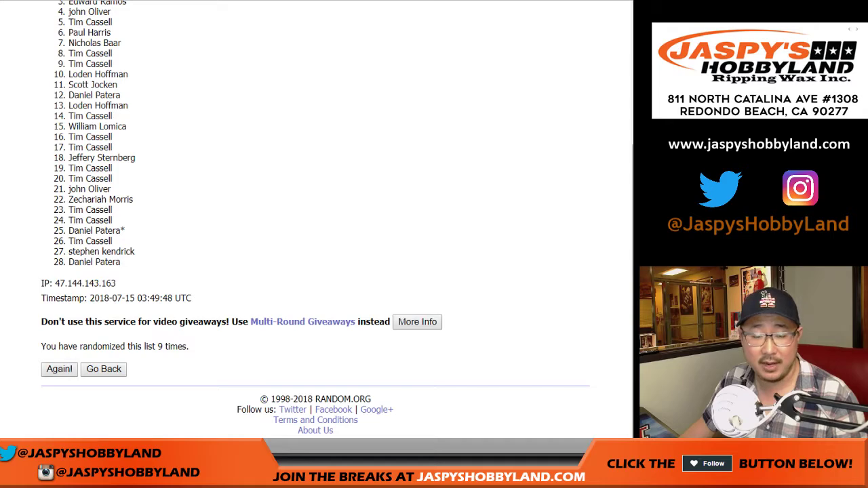
Step: Shuffle the participant list for the tenth time and paste the resulting names into the Google Sheets spreadsheet from cell A1
key("Return")
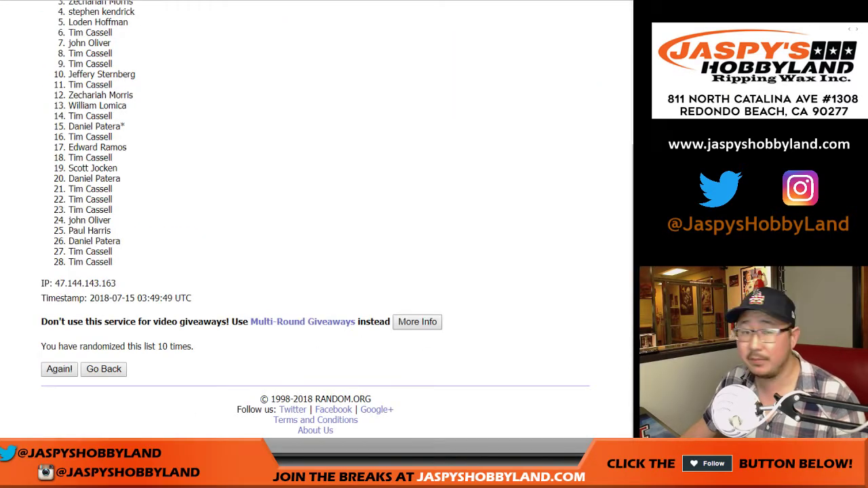
scroll(316, 217, "up", 3)
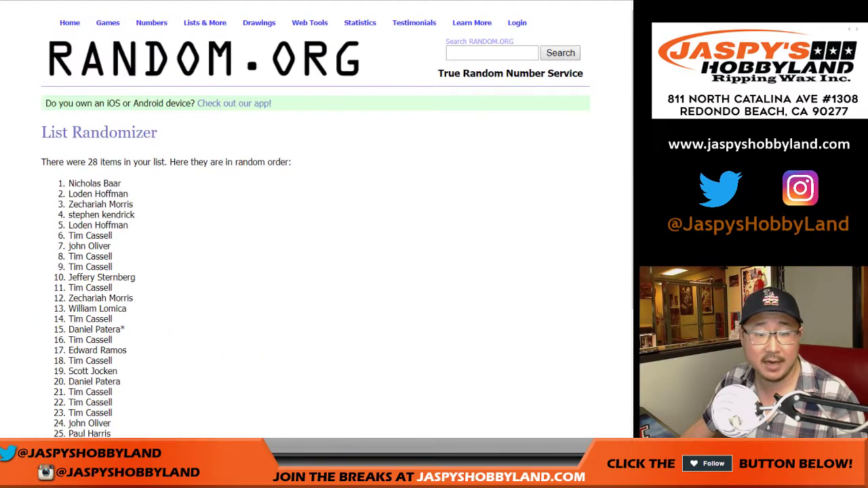
left_click_drag(68, 183, 113, 318)
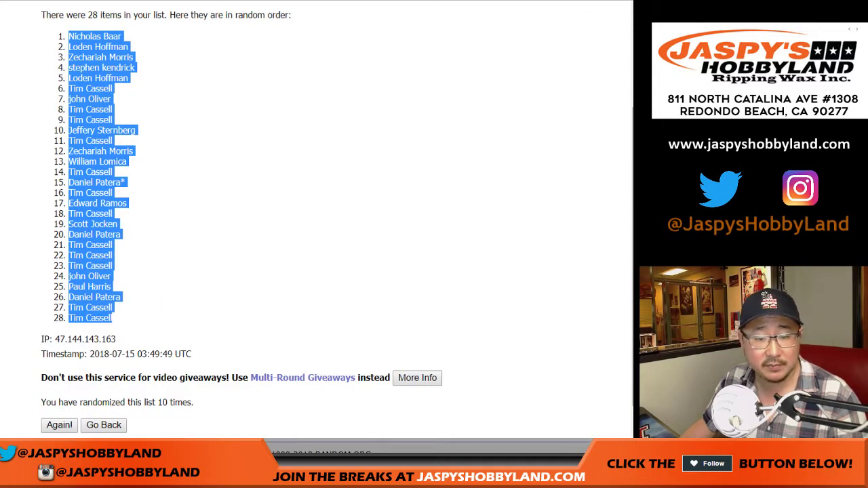
key("ctrl+Tab")
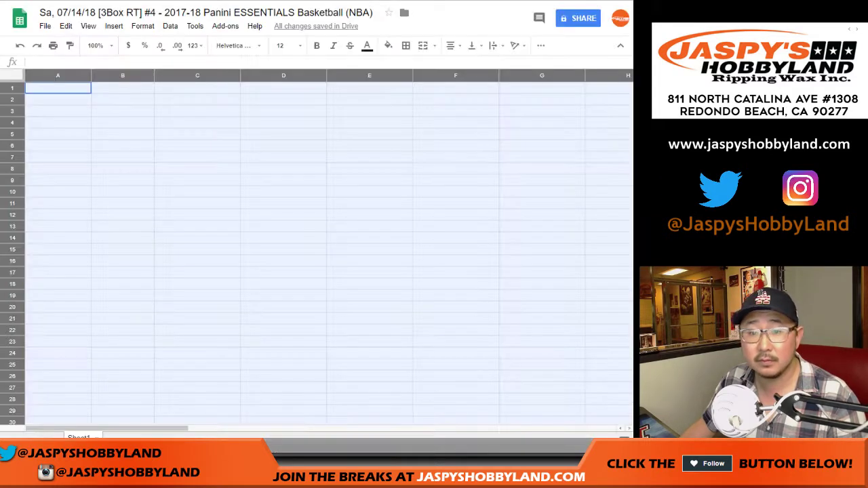
left_click(86, 85)
right_click(86, 84)
left_click(119, 125)
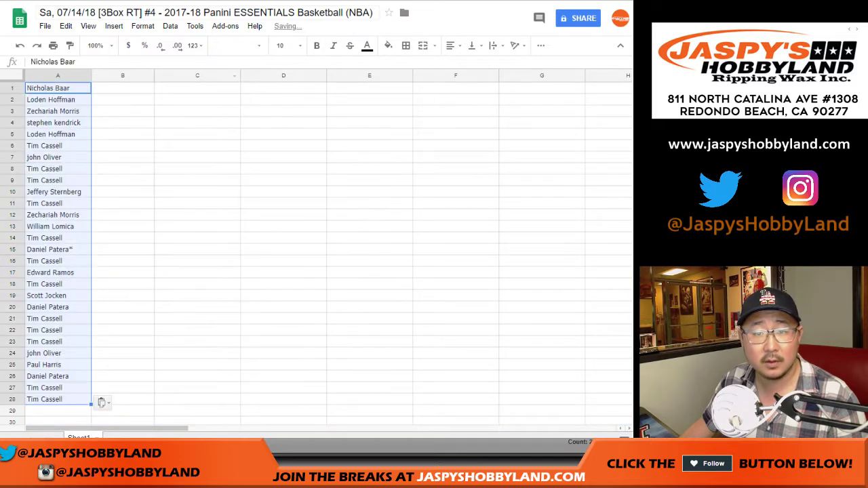
Step: Switch to the RANDOM.ORG list of NBA teams and randomize it ten times
key("alt+Tab")
key("ctrl+Tab")
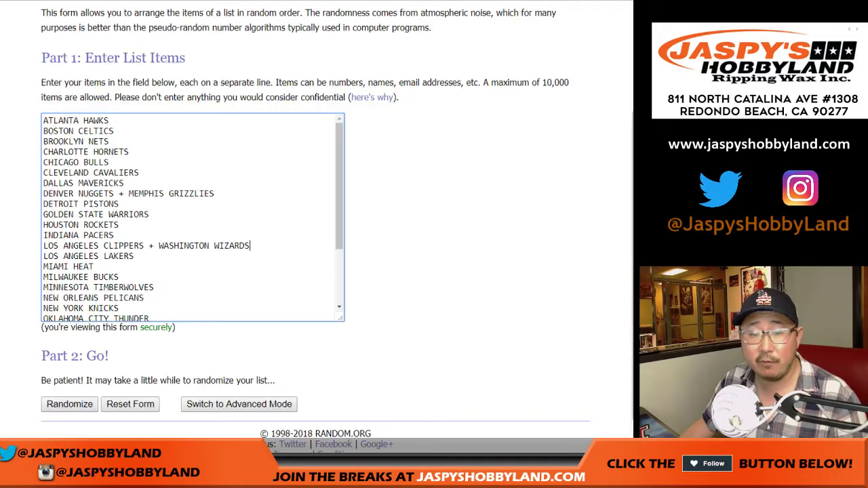
scroll(317, 217, "down", 1)
left_click(70, 369)
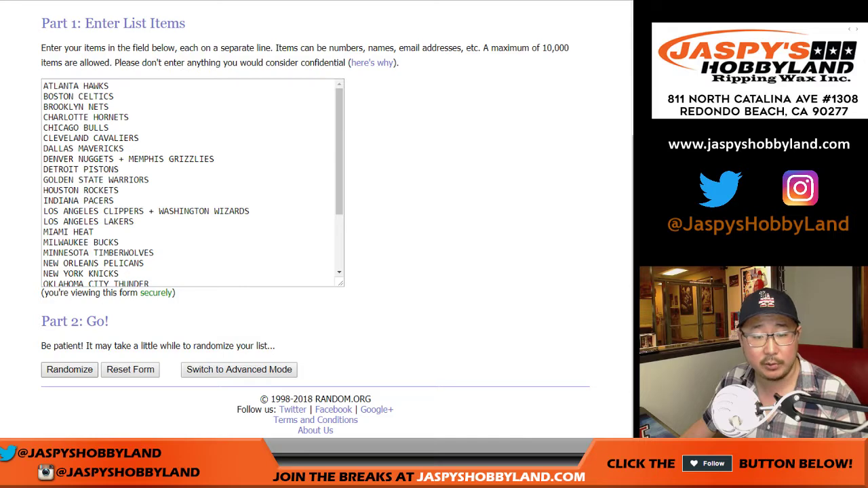
left_click(69, 369)
scroll(315, 224, "down", 5)
left_click(59, 368)
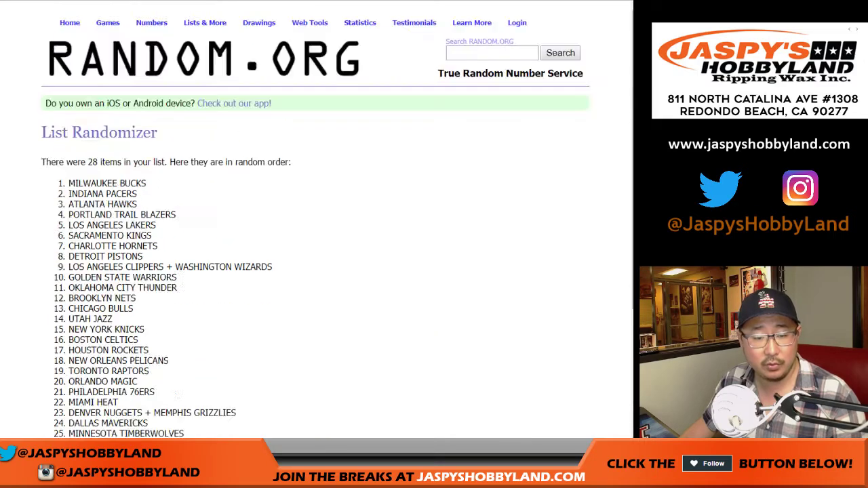
scroll(316, 223, "down", 5)
left_click(59, 368)
scroll(316, 224, "down", 5)
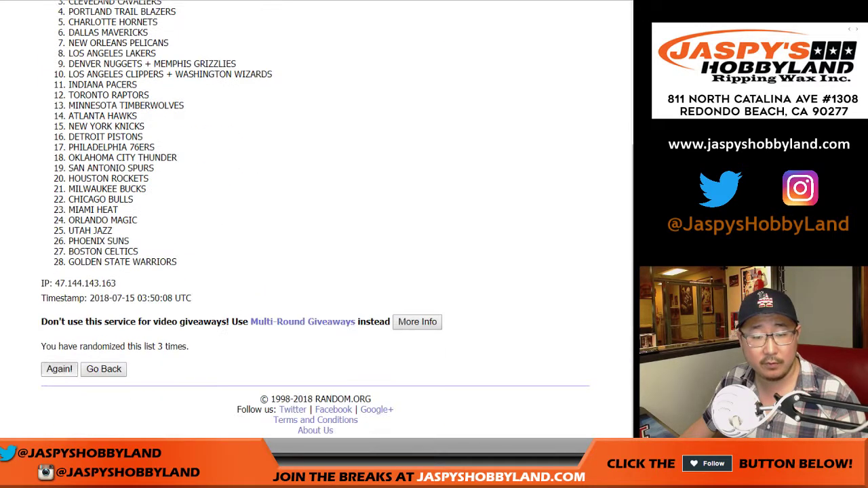
left_click(58, 369)
scroll(315, 224, "down", 5)
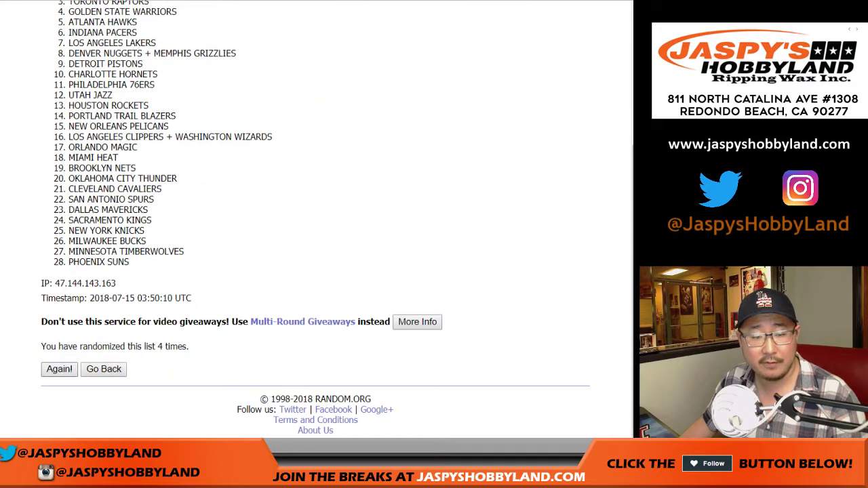
left_click(58, 368)
scroll(315, 224, "down", 5)
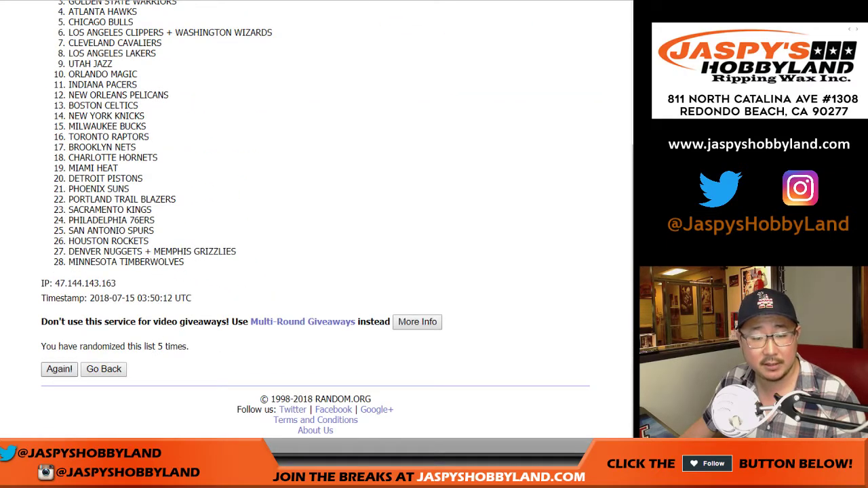
left_click(59, 369)
scroll(315, 223, "down", 5)
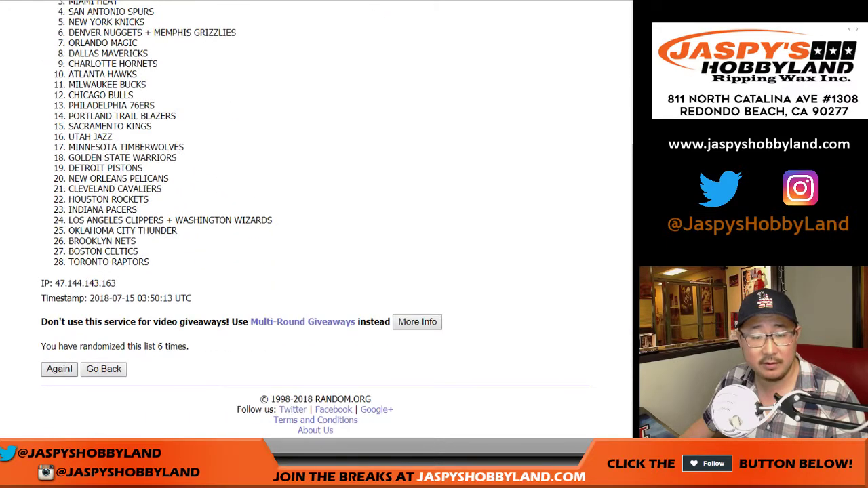
left_click(59, 368)
scroll(315, 224, "down", 5)
left_click(59, 369)
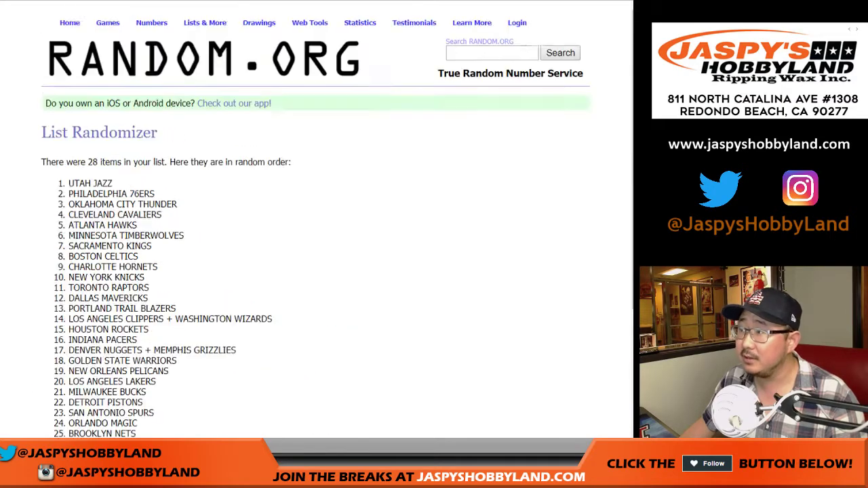
scroll(315, 224, "down", 5)
left_click(58, 369)
scroll(315, 224, "down", 5)
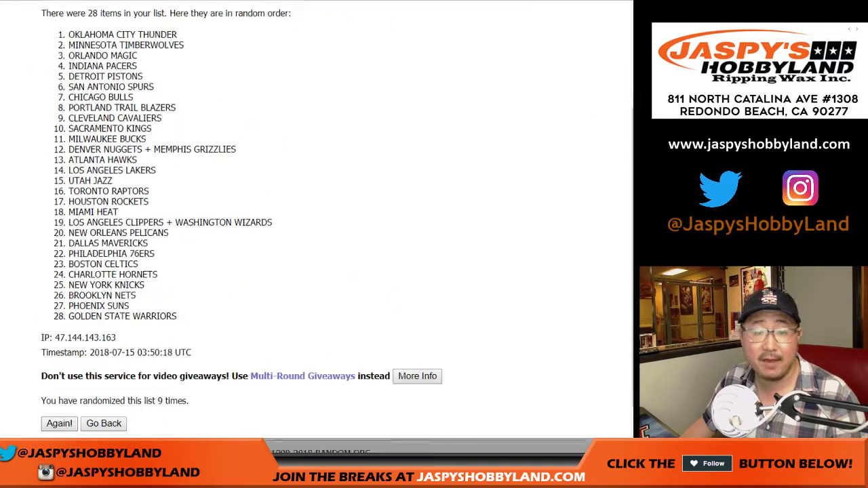
left_click(58, 369)
scroll(315, 224, "down", 5)
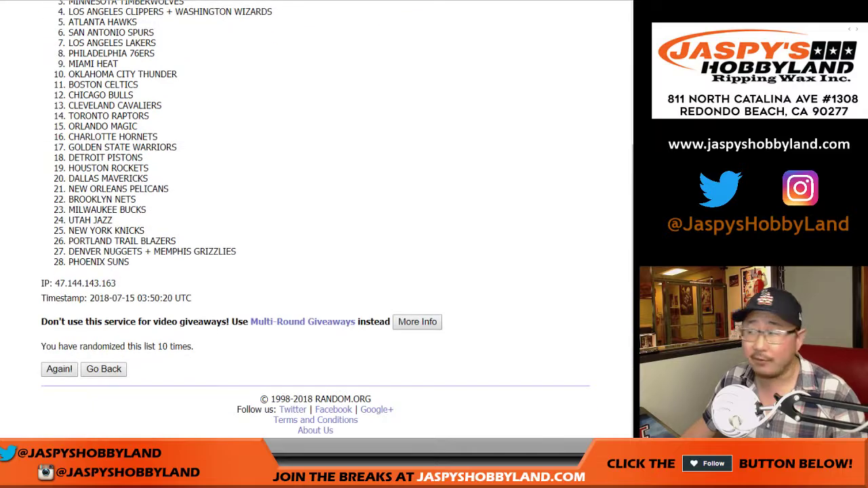
Step: Copy all the shuffled team names and paste them into the spreadsheet's column B, starting at B1 beside the participants
scroll(315, 224, "up", 5)
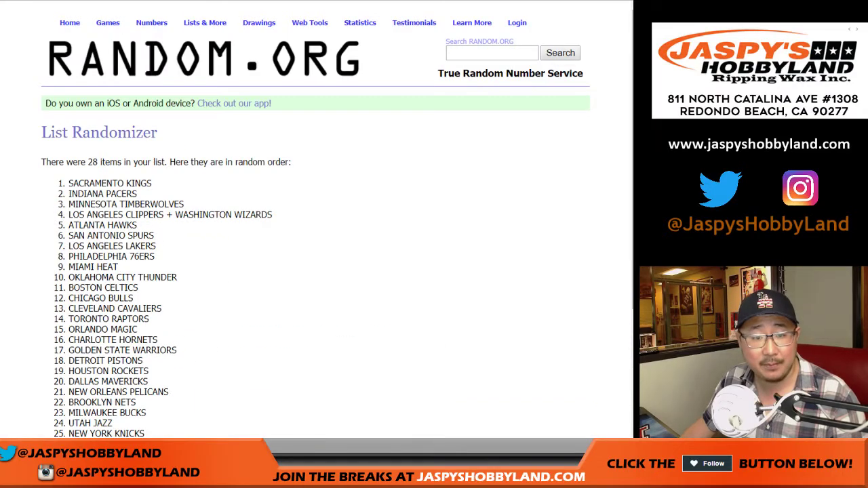
left_click_drag(67, 180, 130, 263)
key("ctrl+c")
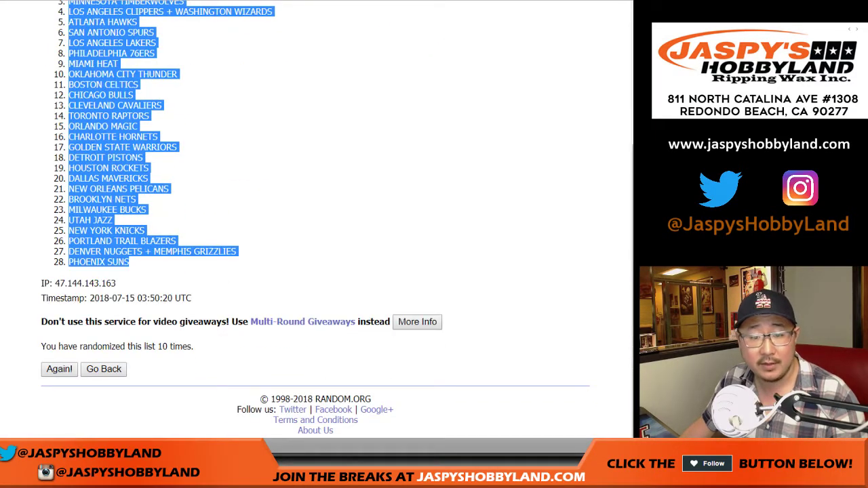
key("ctrl+Tab")
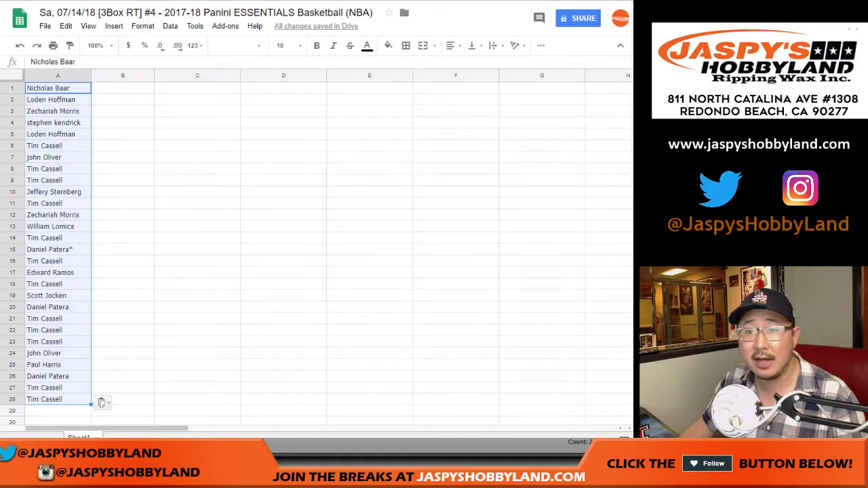
right_click(116, 87)
left_click(145, 126)
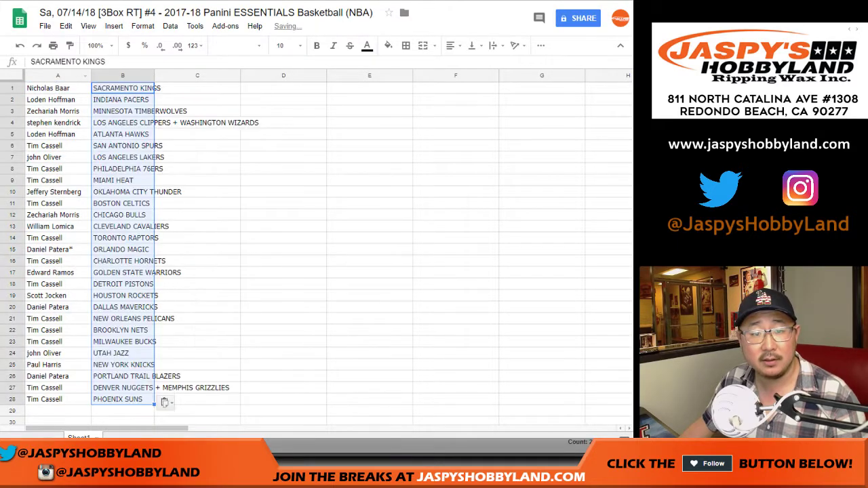
Step: Format the whole sheet in Helvetica at size 14 and fit the widths of columns A and B to their contents
key("ctrl+a")
left_click(238, 45)
left_click(252, 87)
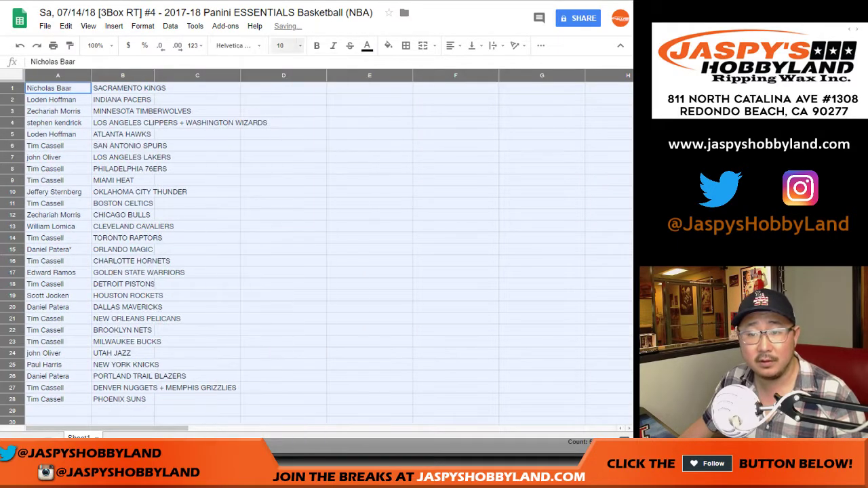
left_click(299, 45)
left_click(284, 167)
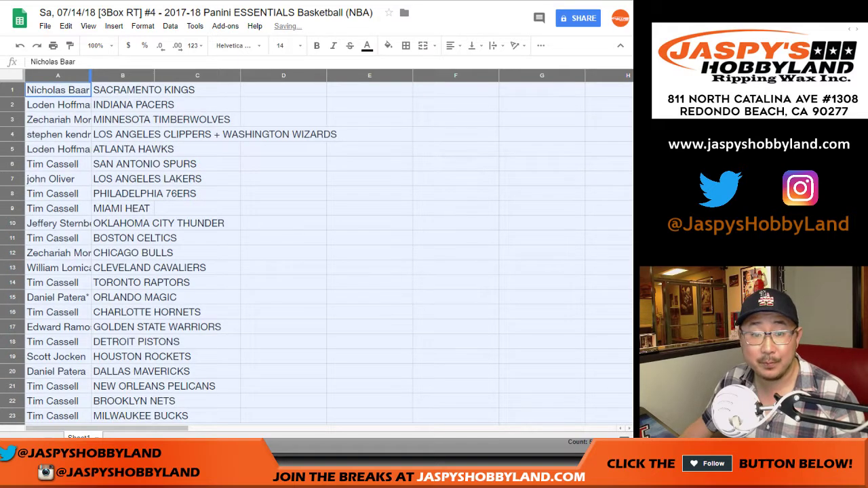
double_click(90, 75)
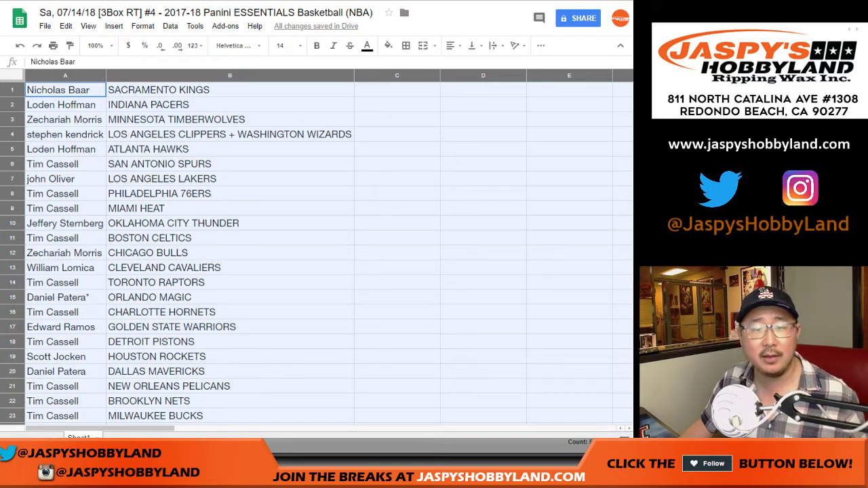
Step: Review the participant and team pairings in rows 1 to 9, highlighting the rows in turn from Sacramento Kings to Miami Heat
left_click(65, 89)
left_click(229, 89)
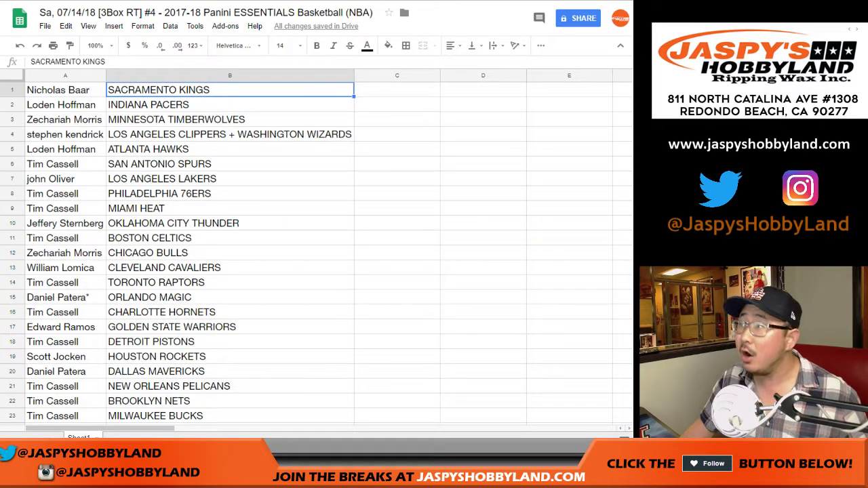
left_click(65, 89)
left_click(12, 89)
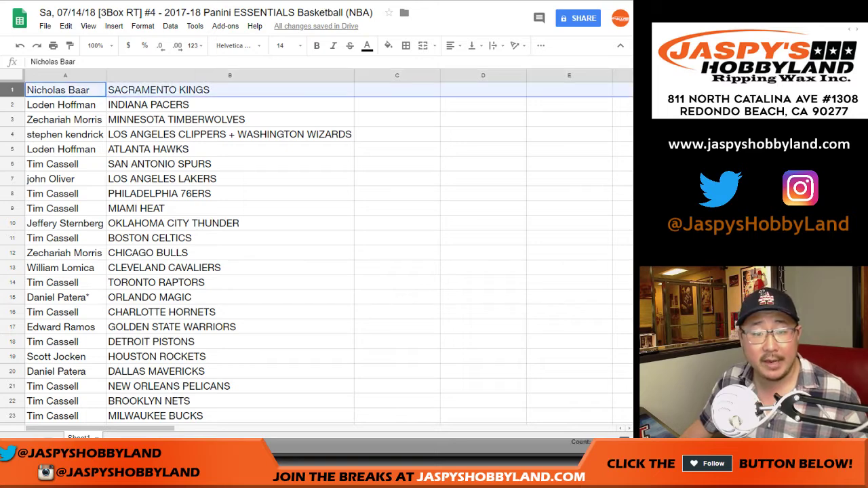
left_click(12, 104)
left_click(12, 119)
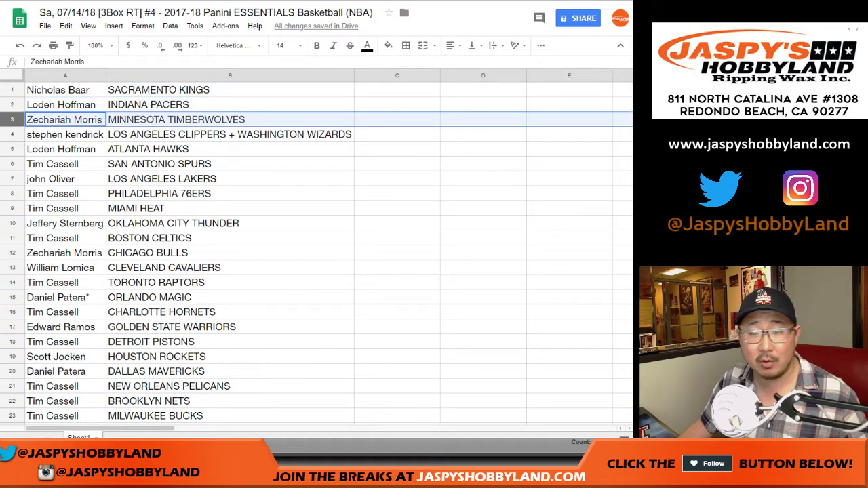
left_click(12, 134)
left_click(12, 149)
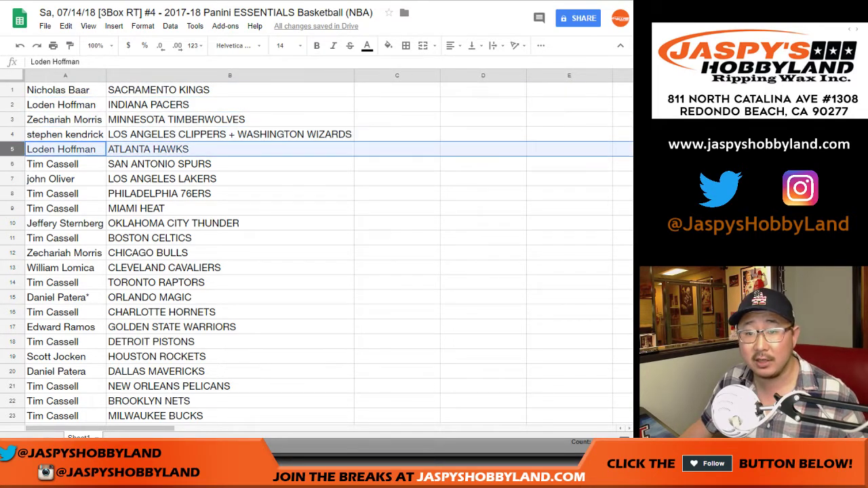
left_click(13, 164)
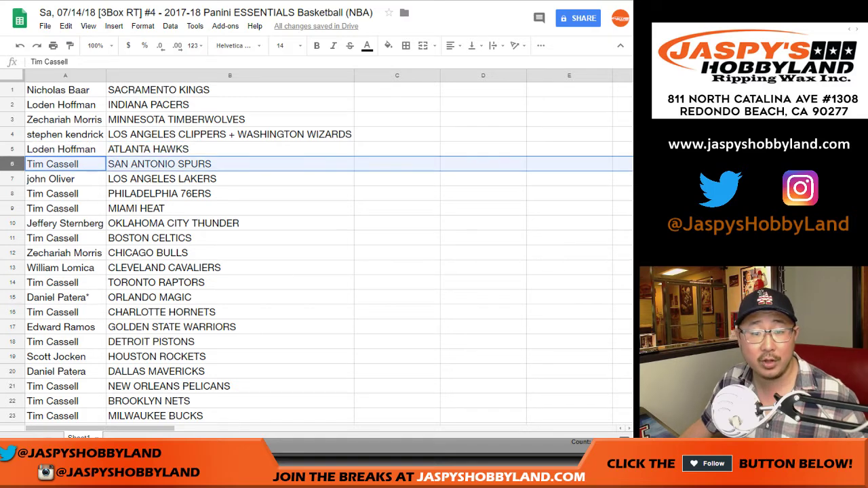
scroll(12, 164, "down", 1)
left_click(12, 149)
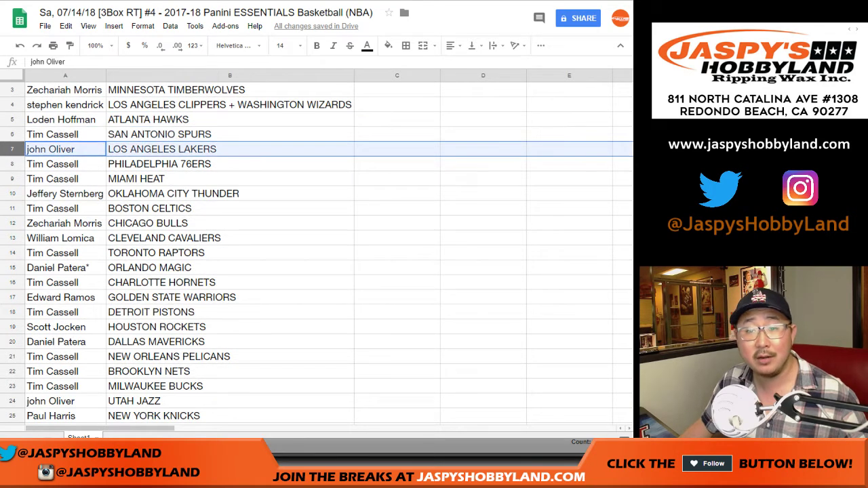
left_click_drag(12, 164, 13, 179)
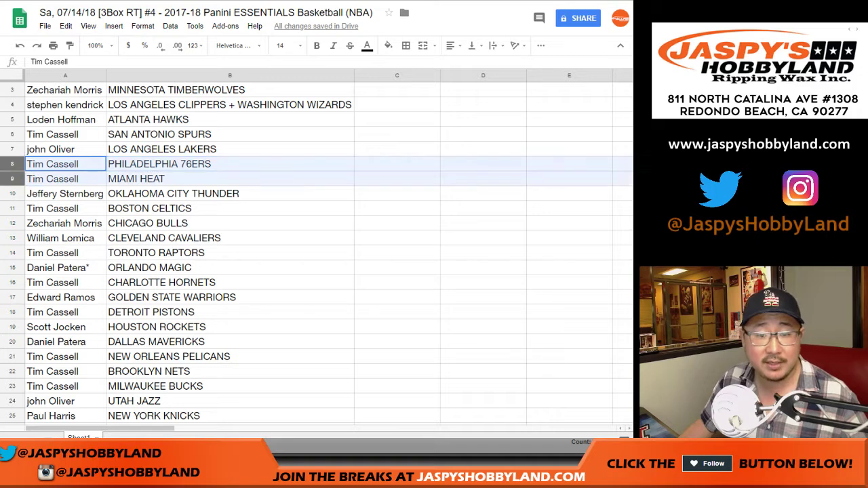
Step: Continue reviewing the pairings in rows 10 to 18, highlighting each row from Oklahoma City Thunder to Detroit Pistons
scroll(317, 251, "down", 3)
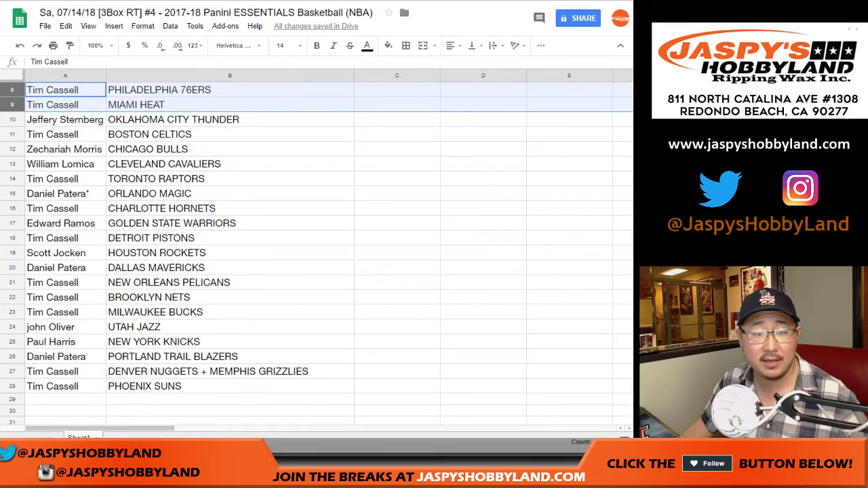
left_click(12, 119)
left_click(12, 134)
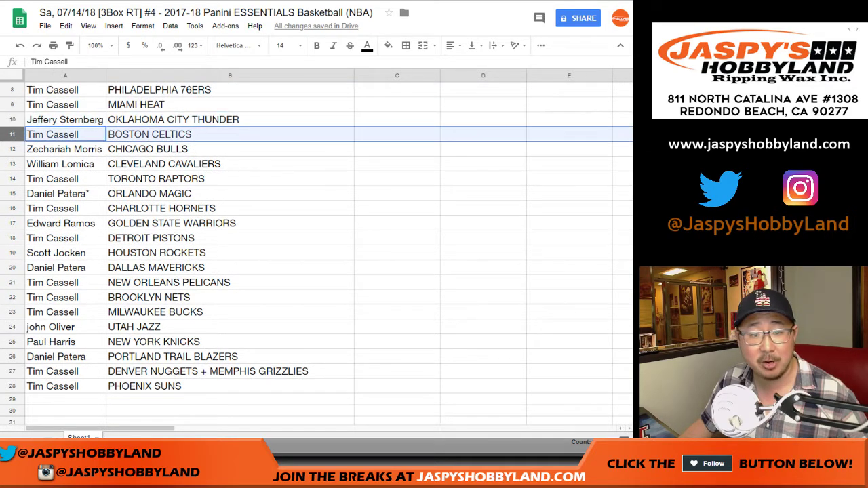
left_click(12, 149)
left_click(12, 164)
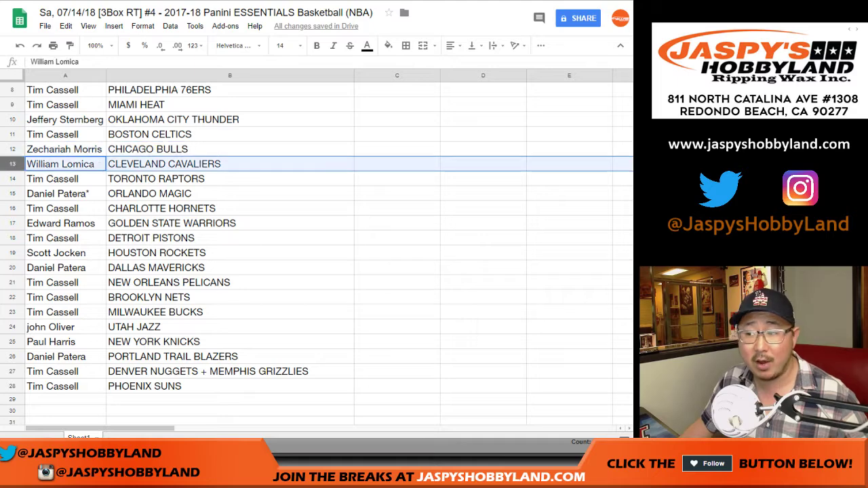
left_click(12, 178)
scroll(12, 179, "down", 1)
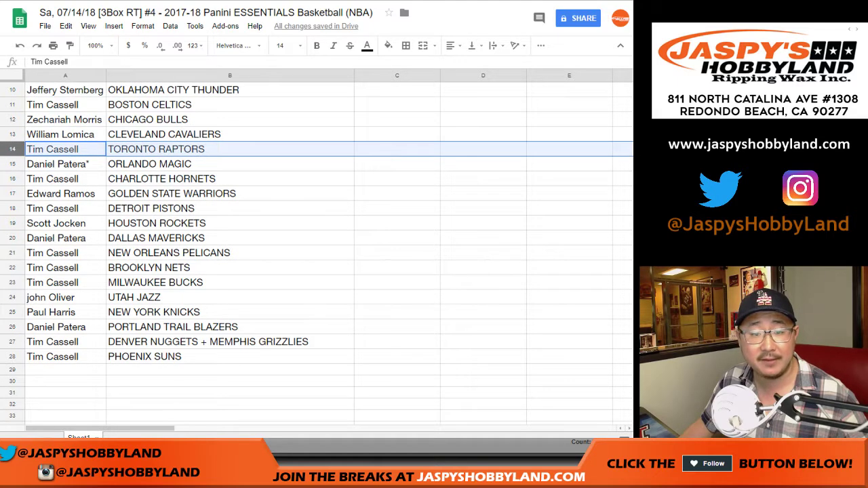
left_click(12, 165)
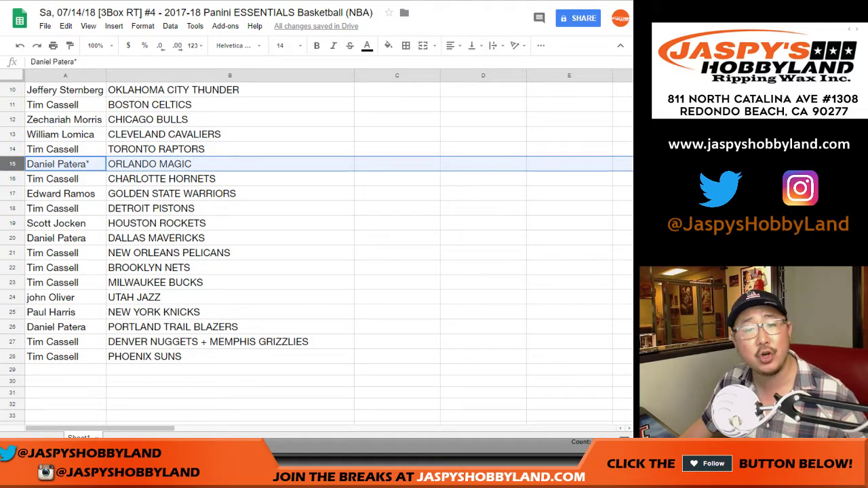
left_click(12, 179)
left_click(13, 194)
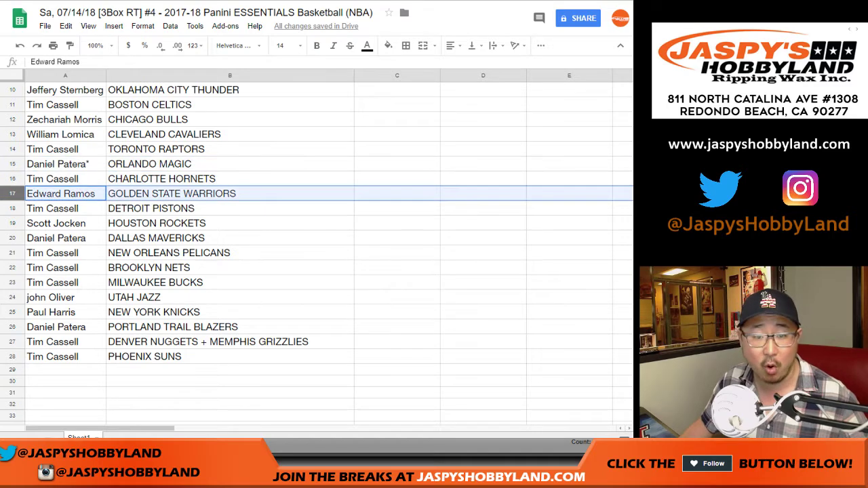
left_click(12, 209)
scroll(13, 202, "down", 1)
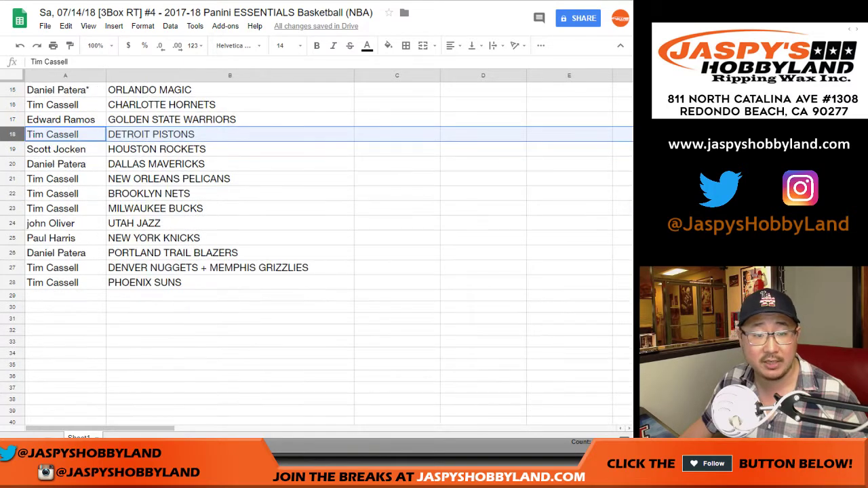
Step: Review the pairings in rows 19 to 24, and highlight the Los Angeles Lakers row together with the Utah Jazz row
left_click(12, 149)
left_click(12, 164)
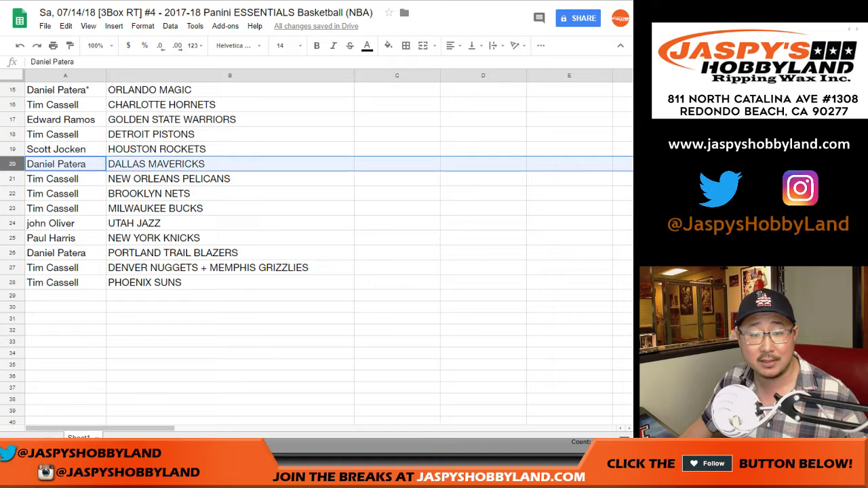
left_click(12, 179)
left_click_drag(12, 179, 12, 209)
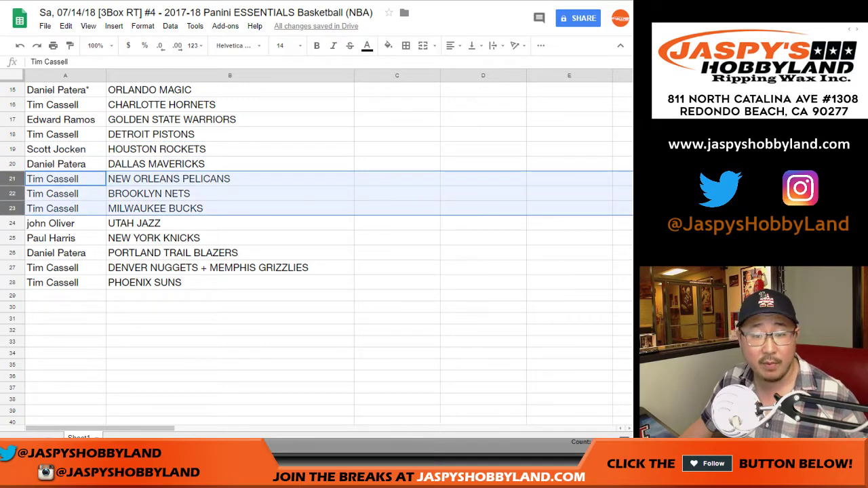
left_click(12, 223)
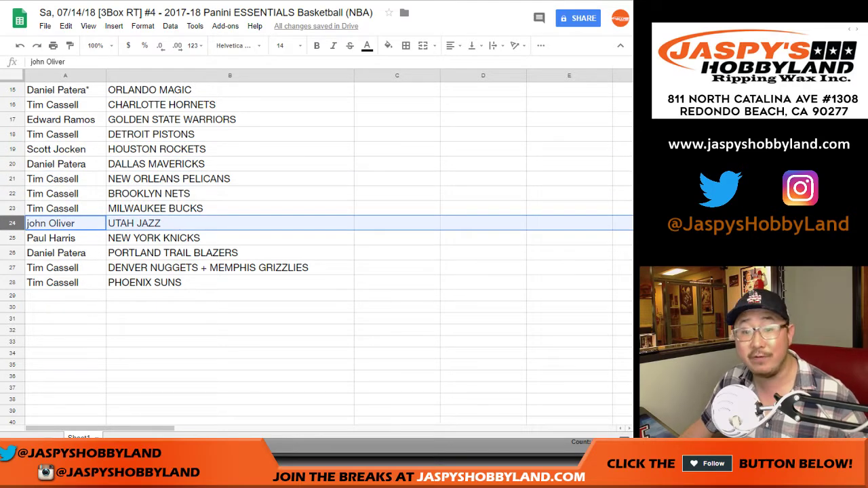
scroll(316, 254, "up", 3)
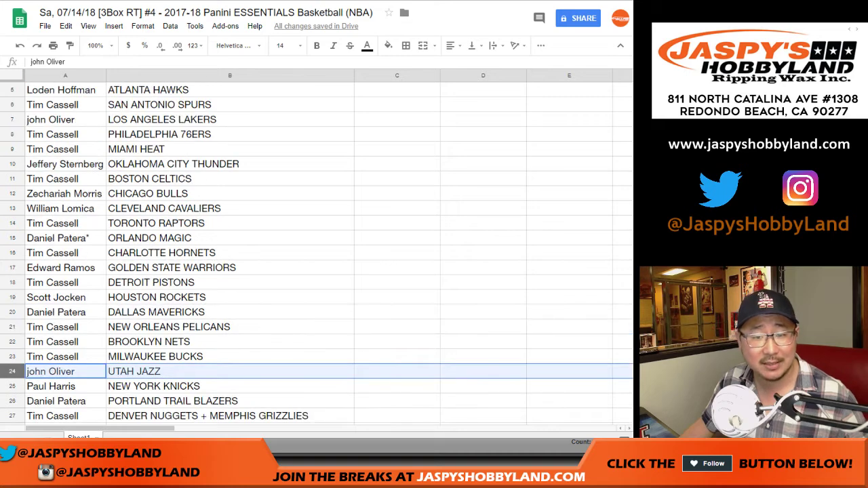
left_click(12, 119, "ctrl")
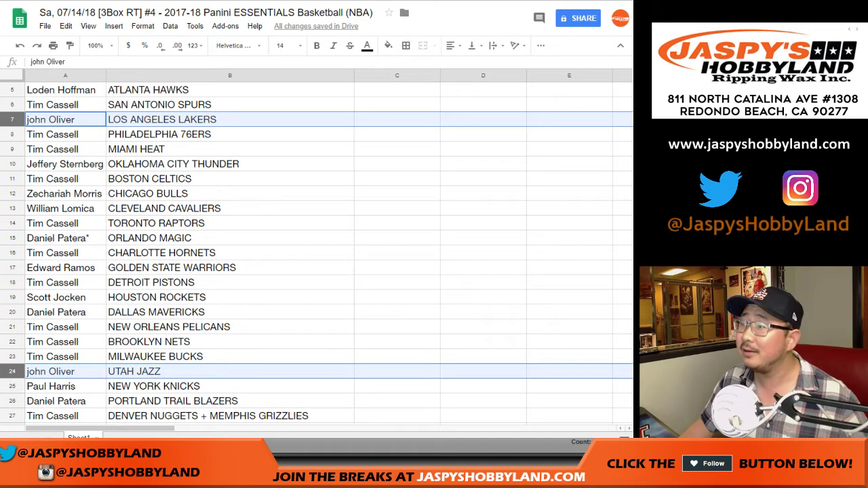
scroll(317, 255, "down", 3)
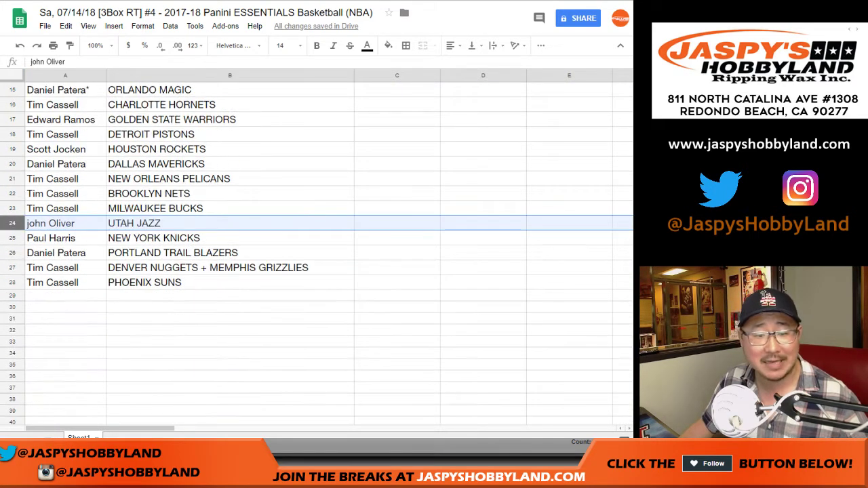
Step: Review the remaining pairings in rows 25 to 28, from New York Knicks to Phoenix Suns
left_click(12, 238)
left_click(12, 253)
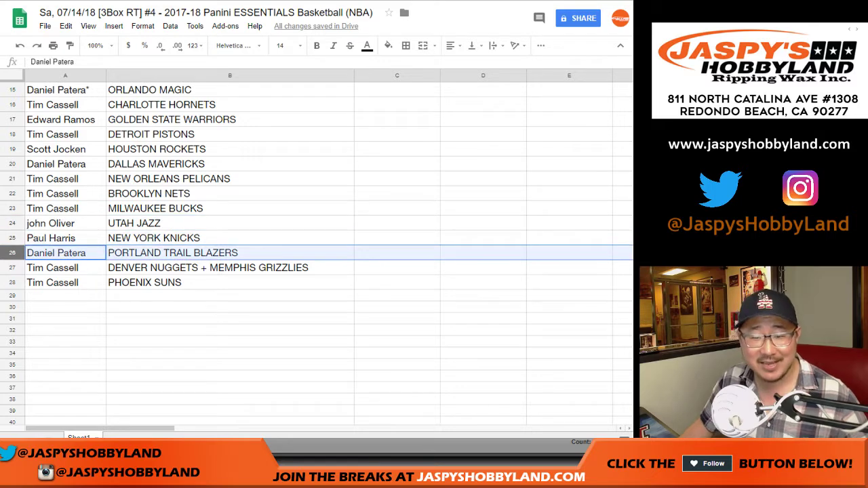
left_click_drag(13, 267, 12, 282)
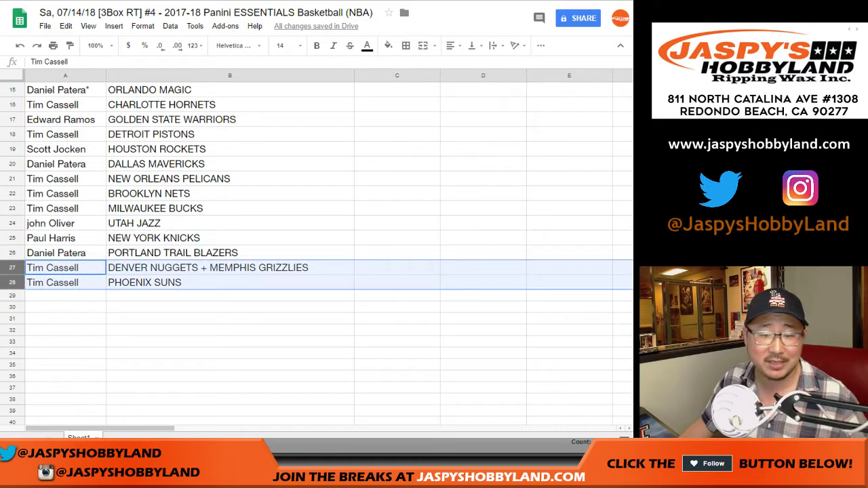
Step: Sort the whole sheet alphabetically from A to Z by the team names in column B
scroll(317, 251, "up", 5)
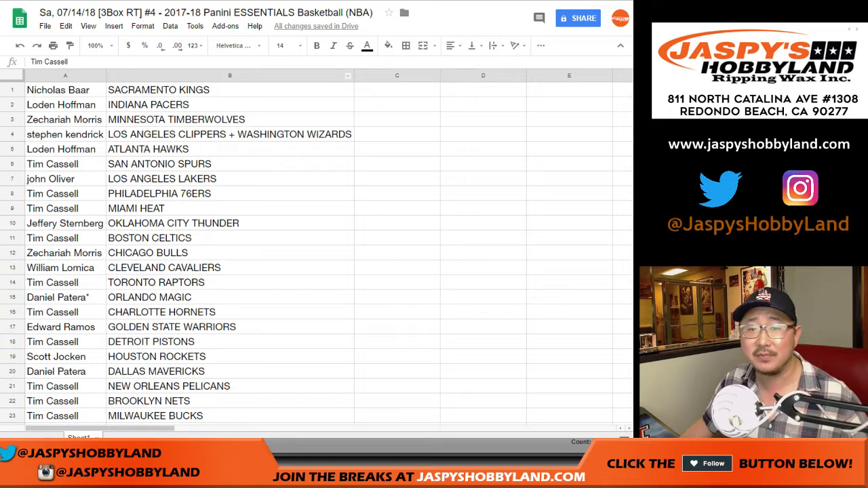
left_click(229, 75)
left_click(170, 26)
left_click(228, 44)
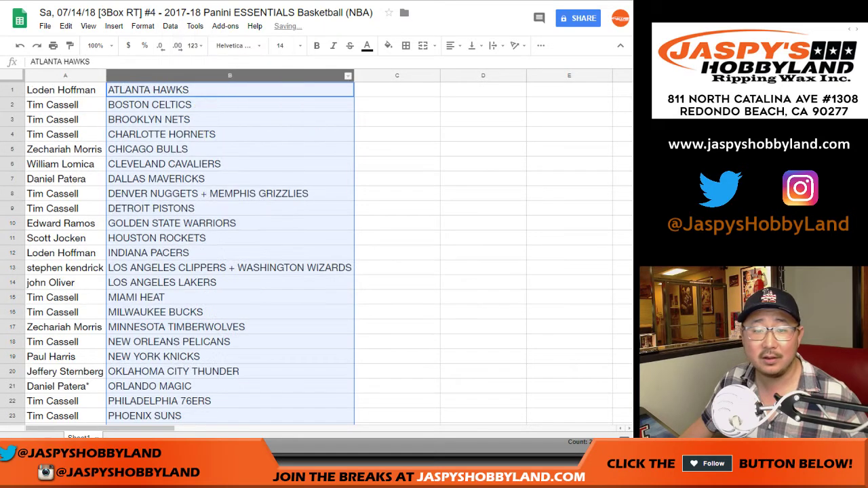
Step: Apply all borders to the participant and team table in A1:B28 and center its text horizontally
left_click(65, 90)
scroll(317, 251, "down", 3)
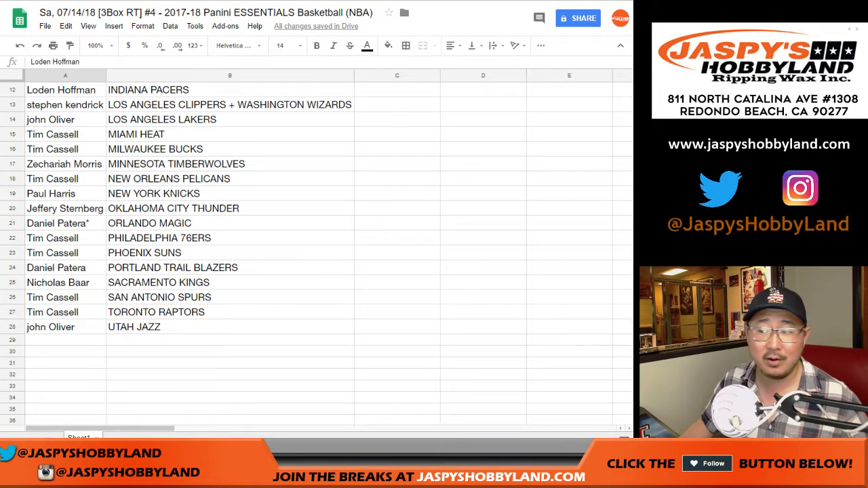
scroll(230, 252, "down", 1)
left_click(229, 253, "shift")
scroll(229, 253, "up", 4)
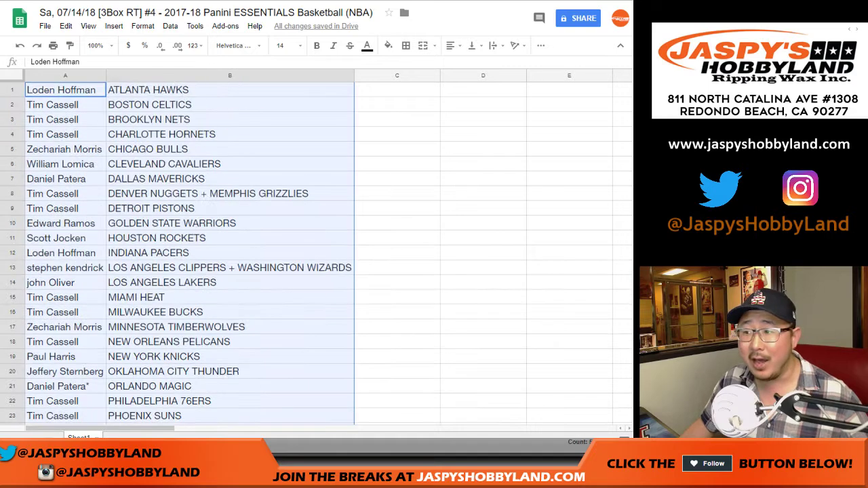
left_click(405, 46)
left_click(409, 66)
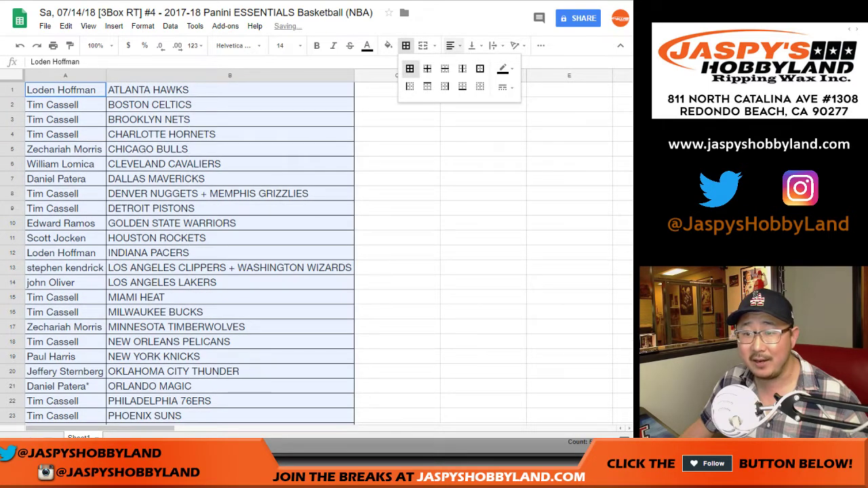
left_click(451, 45)
left_click(468, 64)
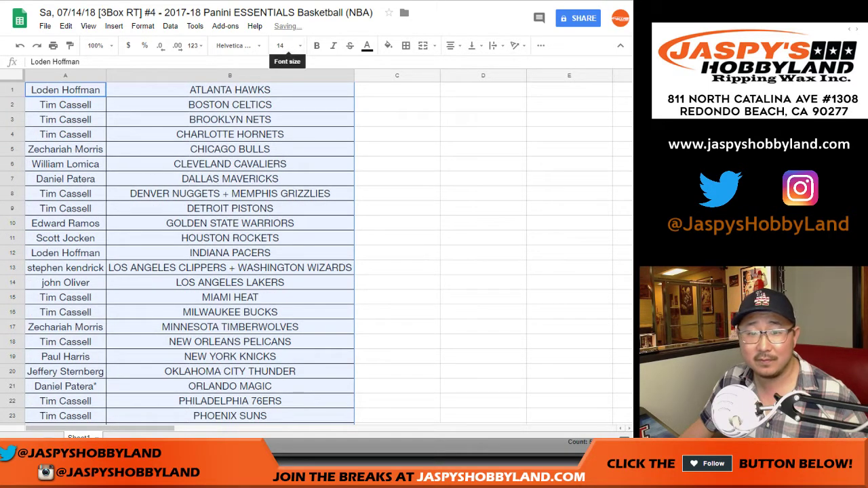
Step: Set the sheet's zoom level to 80%
left_click(99, 46)
type("80")
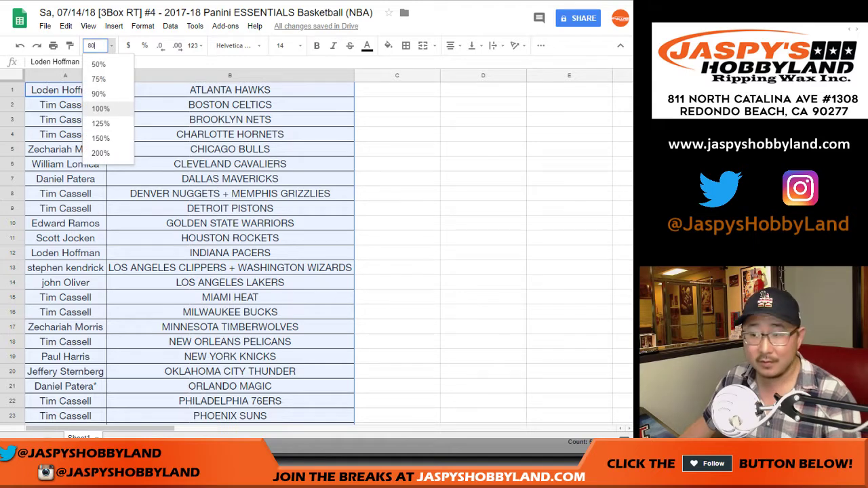
key("Return")
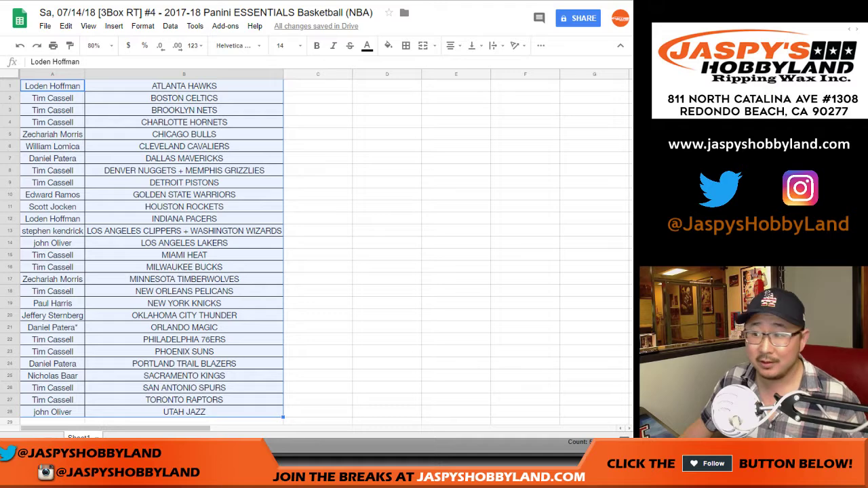
Step: Highlight the Los Angeles Lakers and Utah Jazz rows together, then clear the highlight by selecting the empty cell C1
left_click(10, 243)
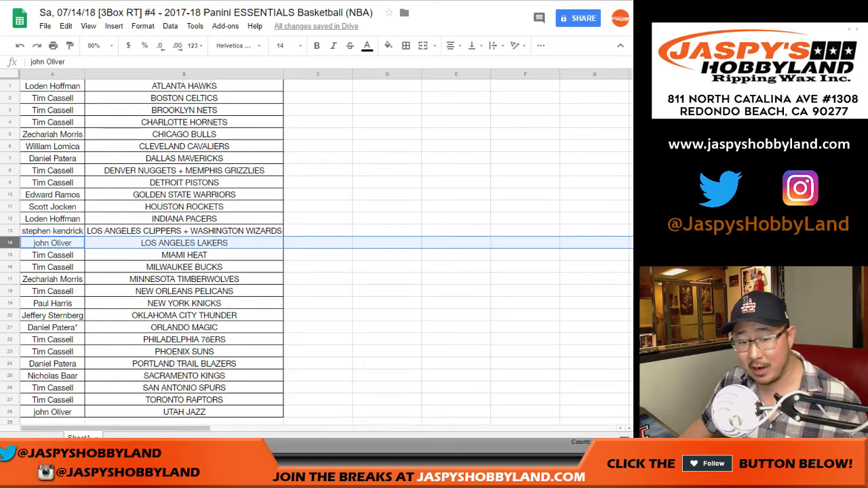
left_click(10, 412, "ctrl")
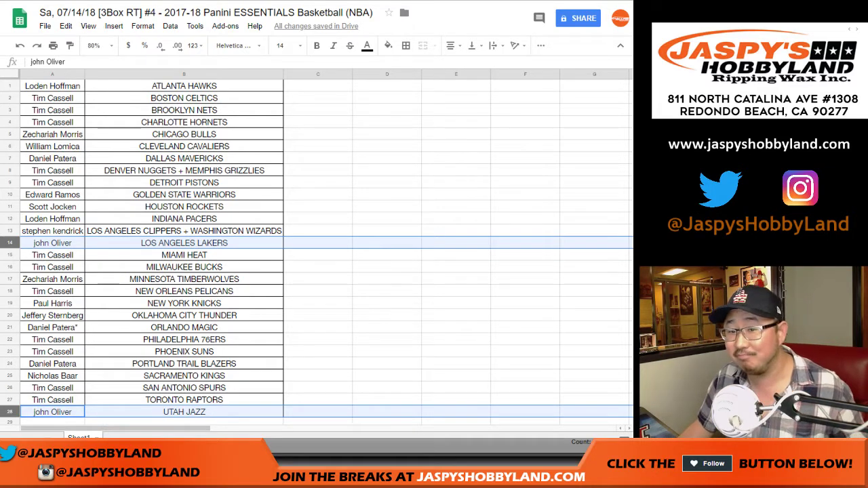
left_click(317, 86)
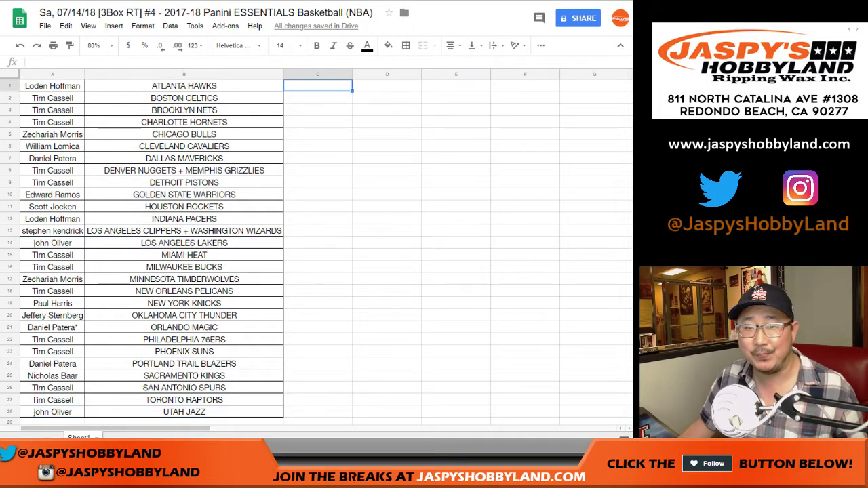